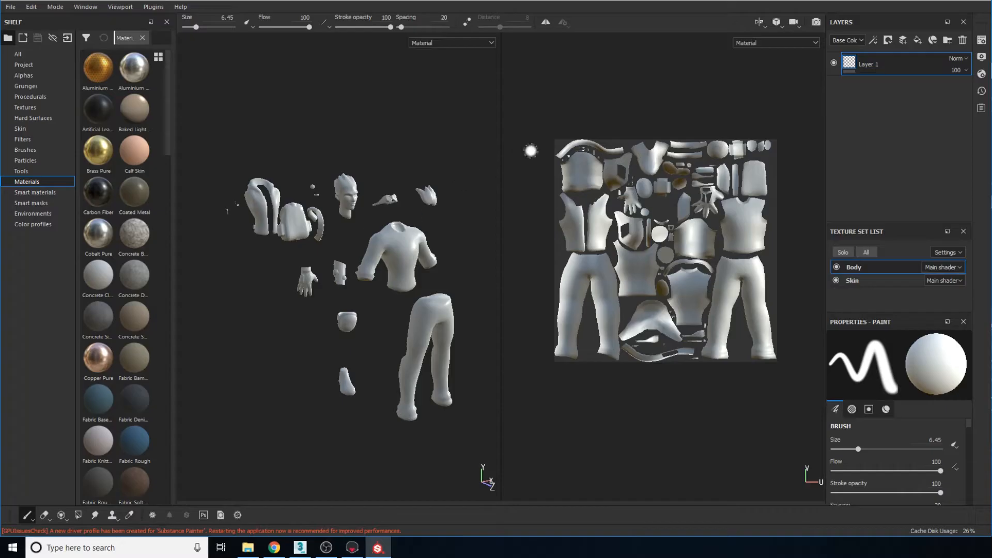
- Look over the texture set and shader settings, and compare the UV layouts of the Skin and Body texture sets
click(982, 40)
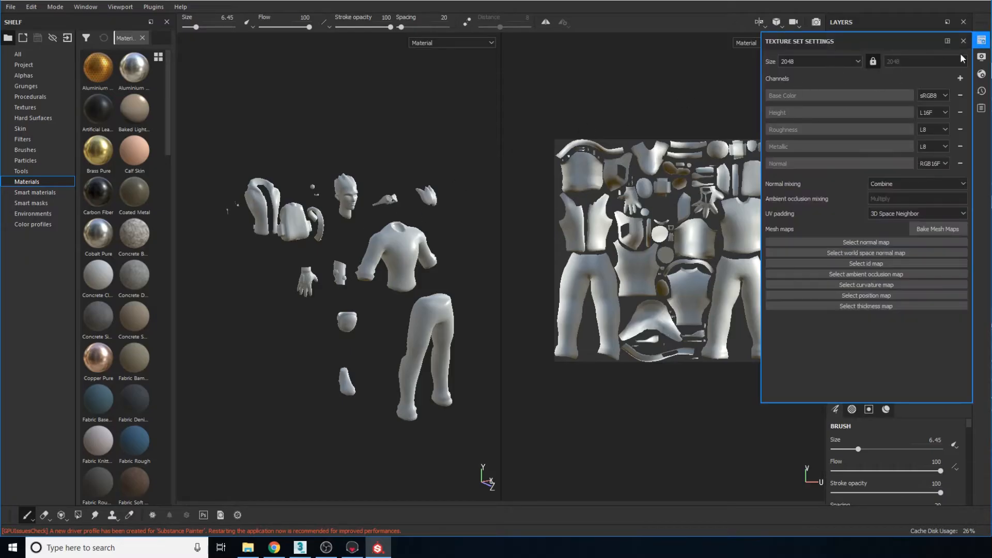
click(981, 57)
click(983, 75)
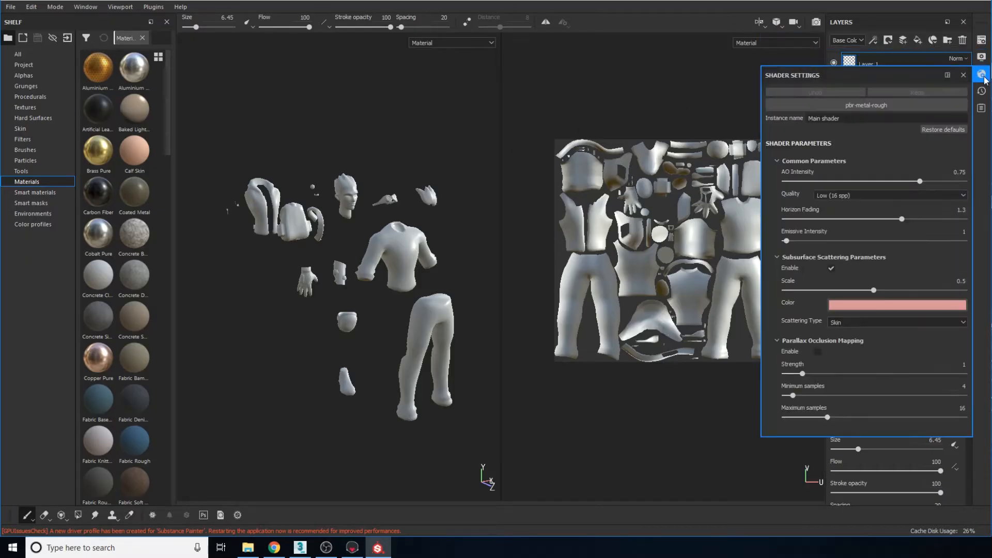
click(964, 75)
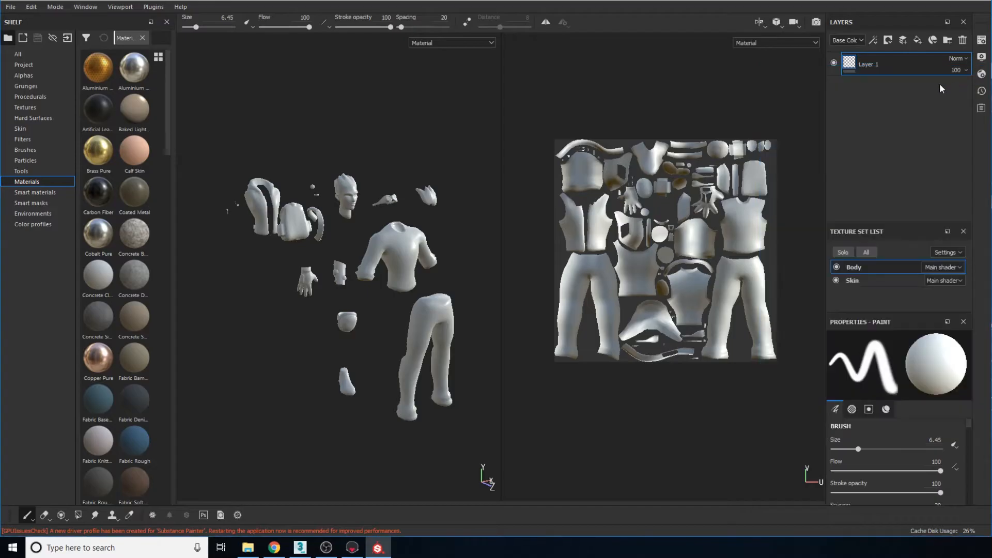
click(858, 280)
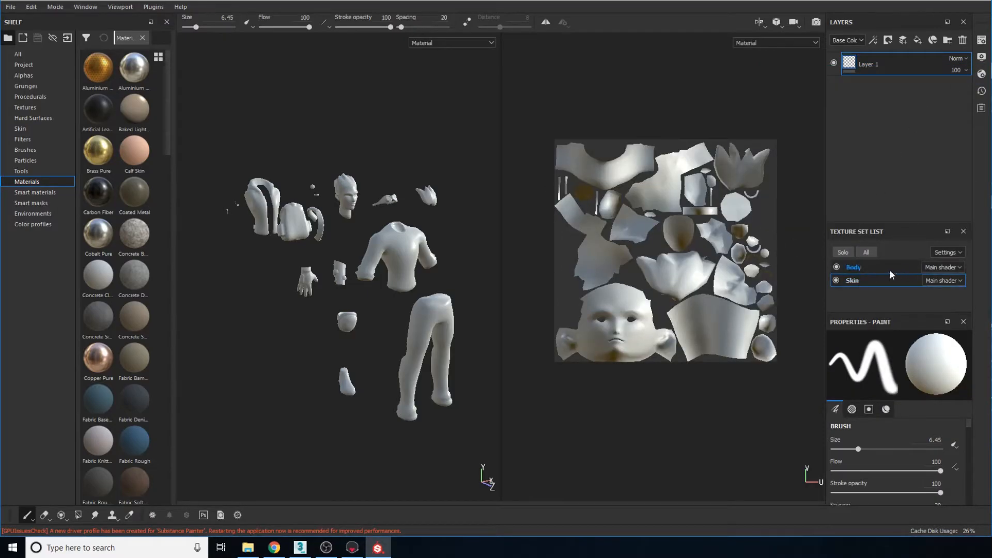
click(859, 265)
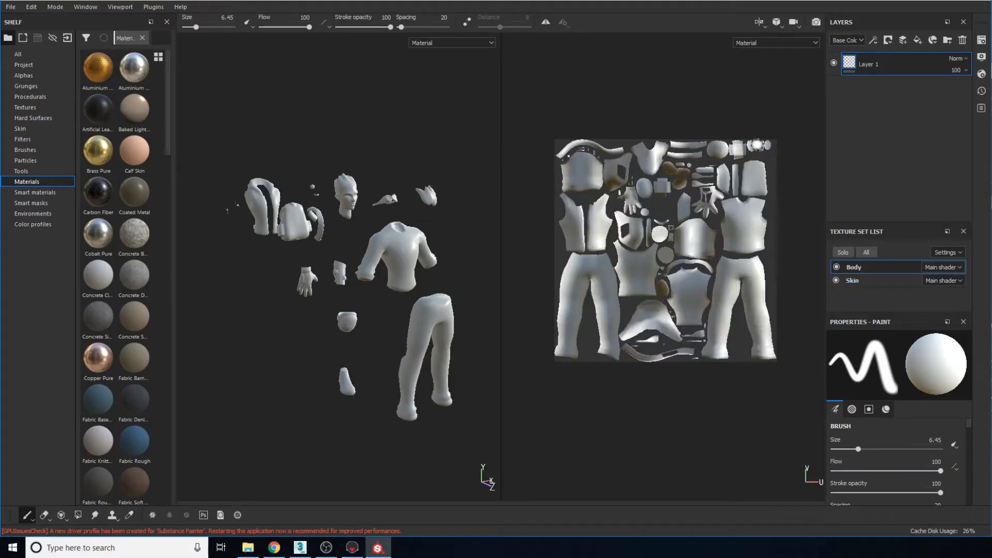
- Start baking mesh maps for the Body texture set and load the high-poly mesh file as the high definition mesh
click(981, 58)
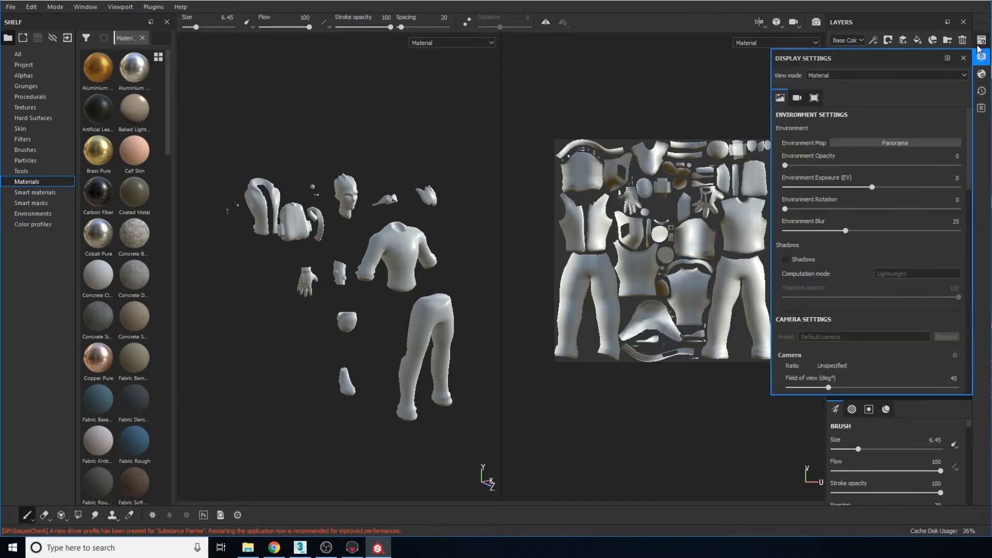
click(981, 41)
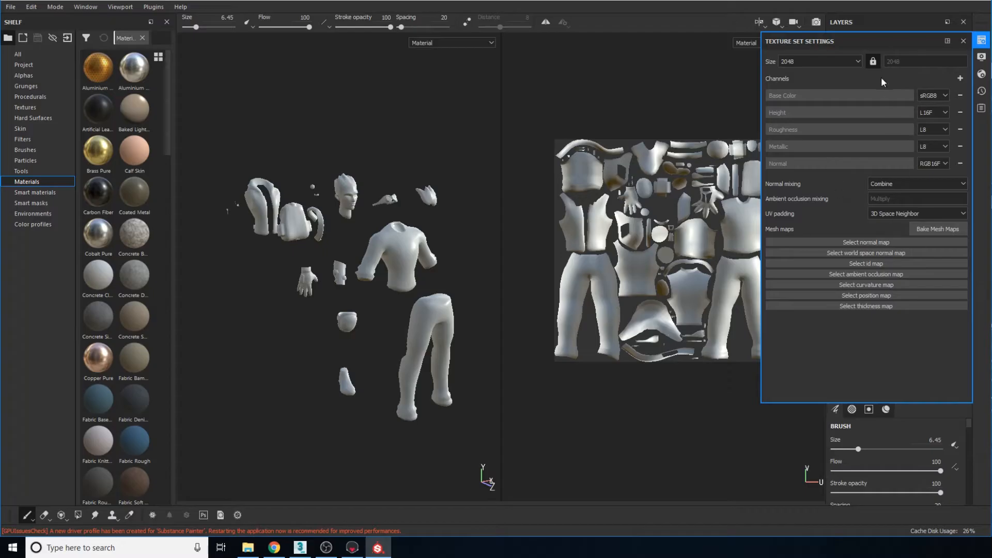
click(932, 228)
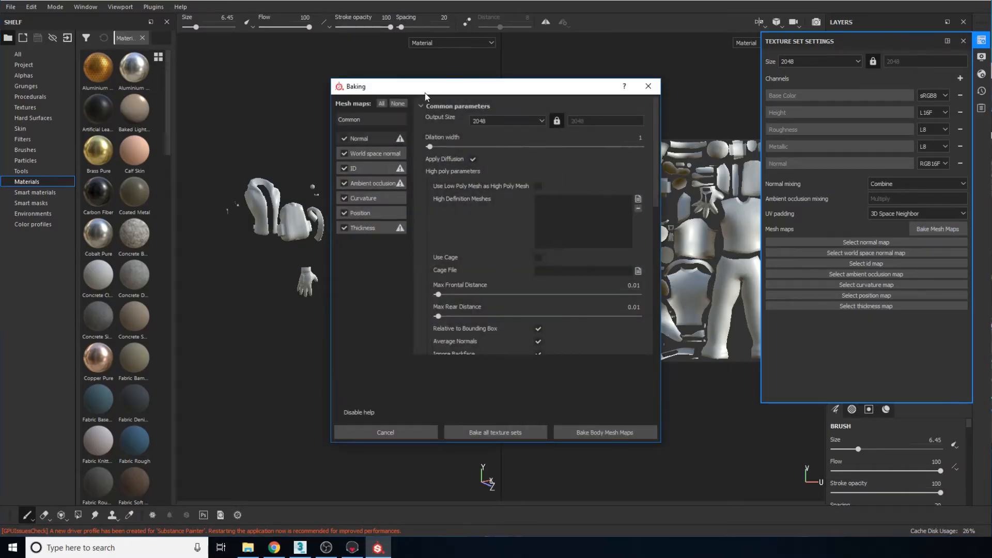
drag(447, 91, 470, 94)
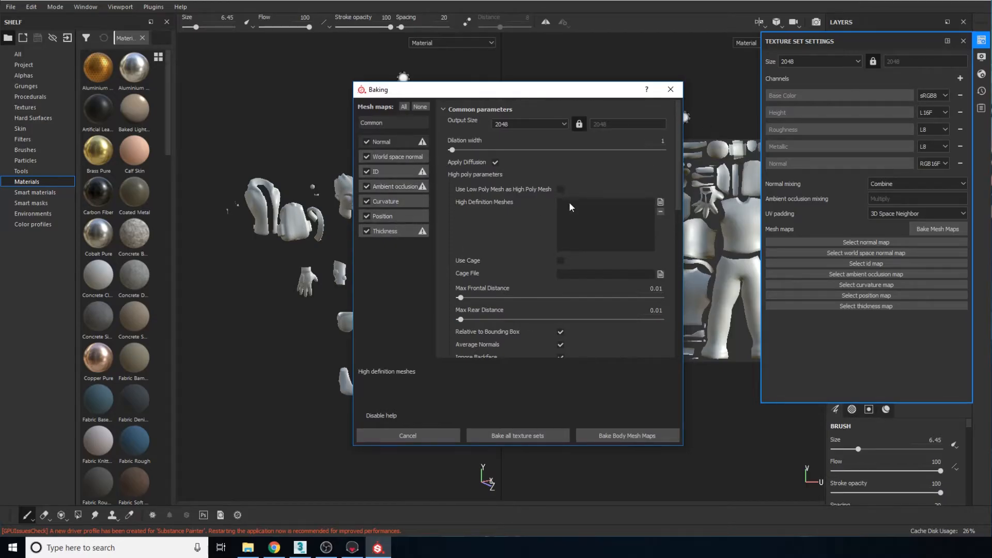
click(660, 202)
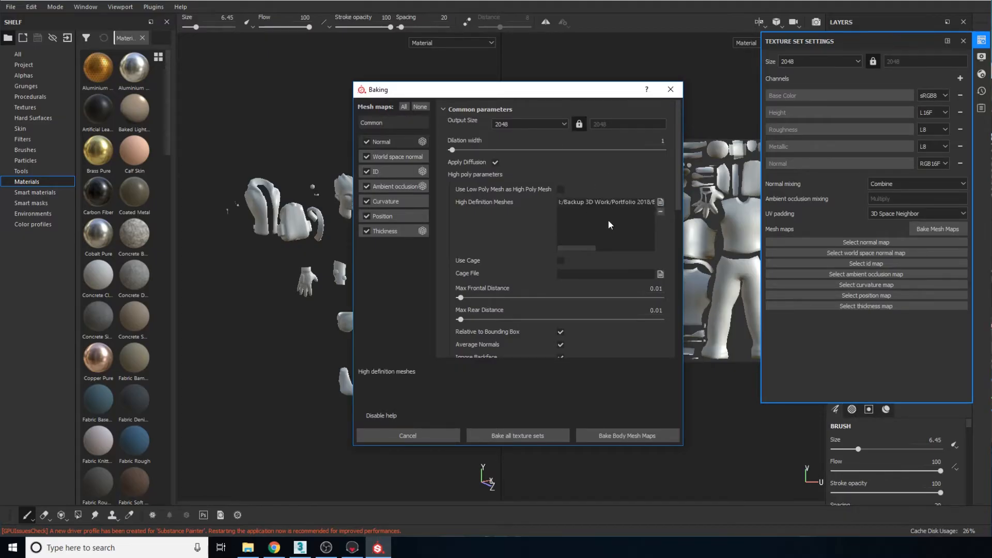
- Set the bake output size to 8192 and the antialiasing to Subsampling 2x2
click(557, 124)
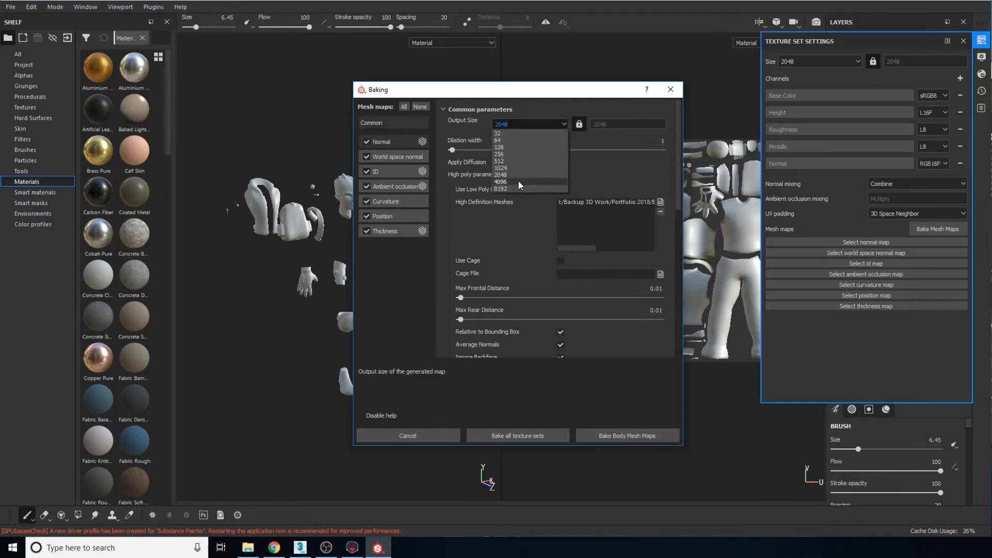
click(502, 189)
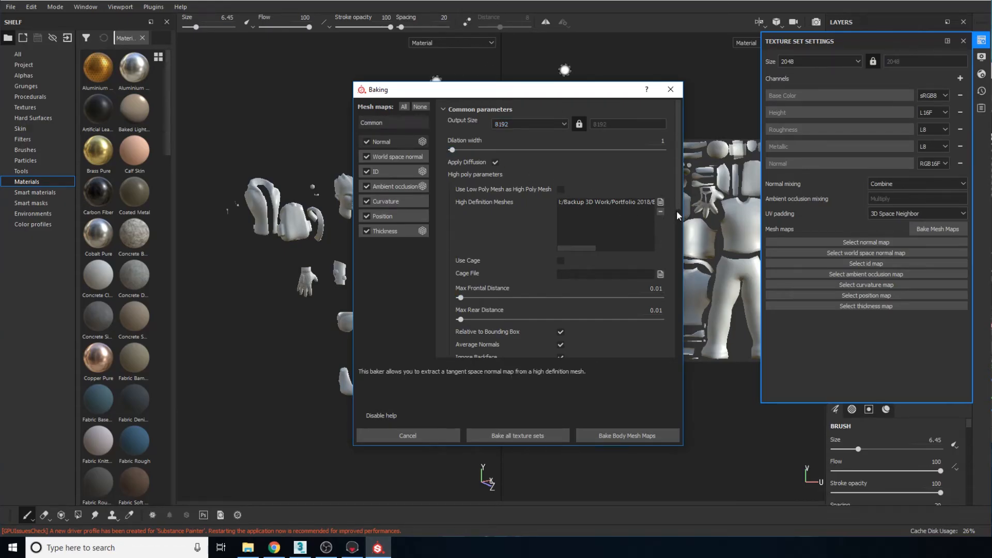
drag(677, 210, 678, 256)
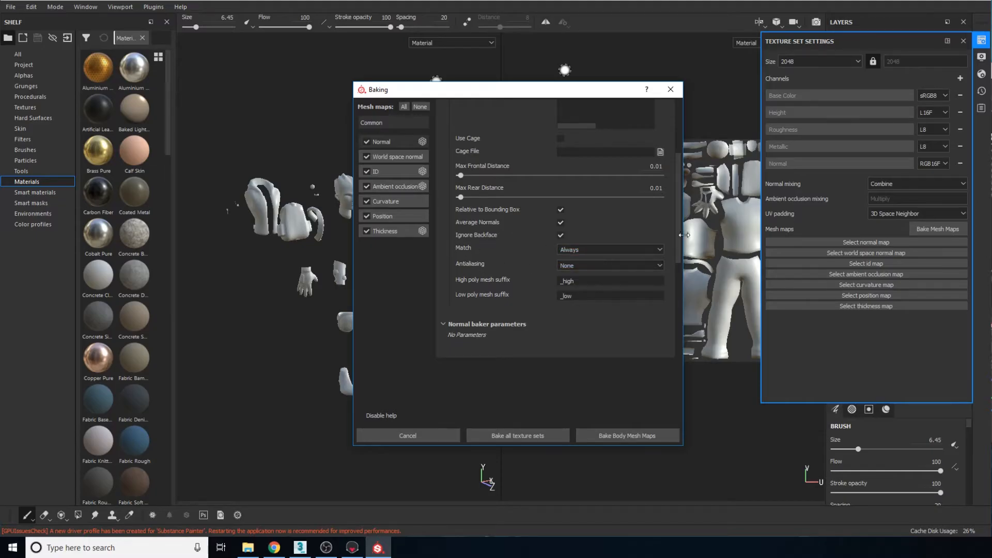
scroll(677, 225, up, 1)
scroll(678, 225, up, 2)
click(584, 302)
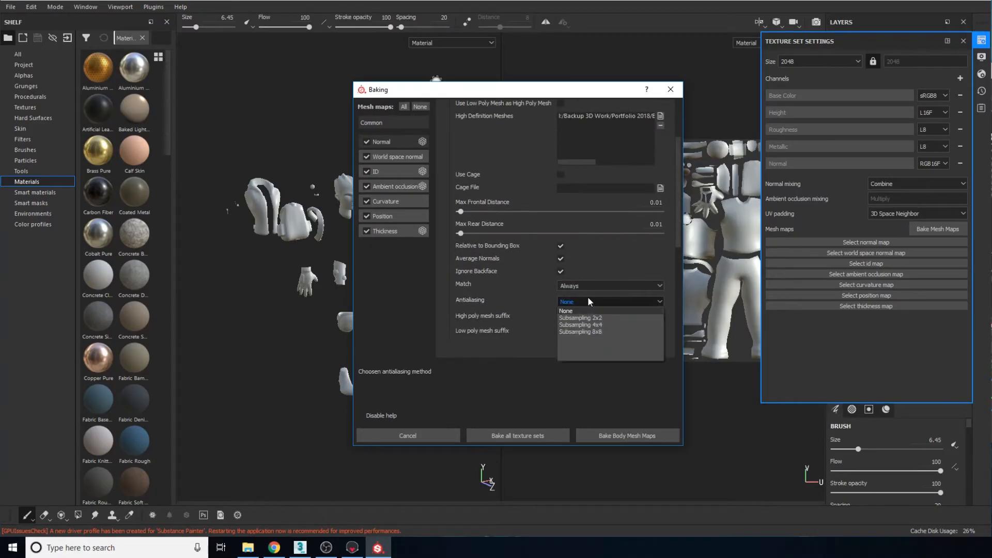
click(593, 319)
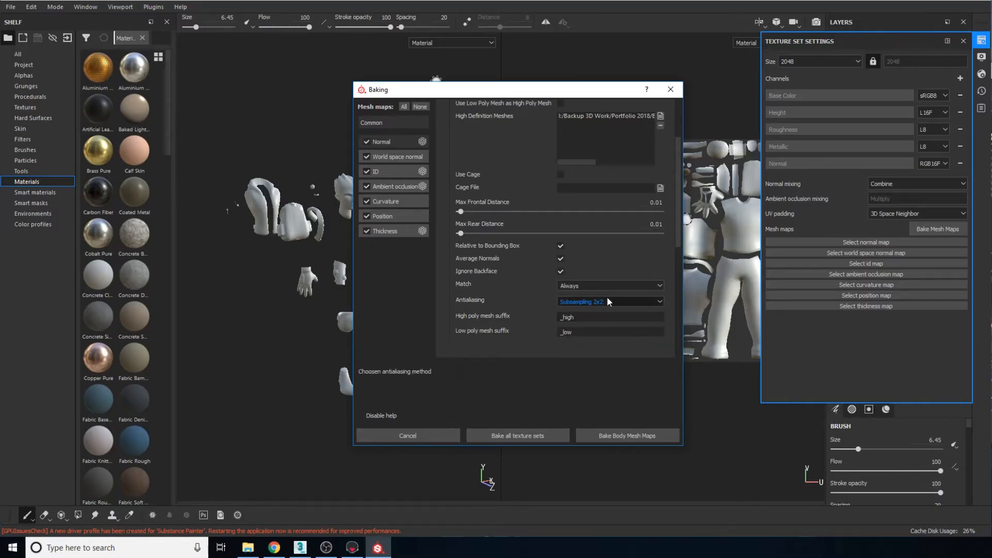
- Exclude the Thickness and ID maps from the bake
drag(677, 239, 671, 178)
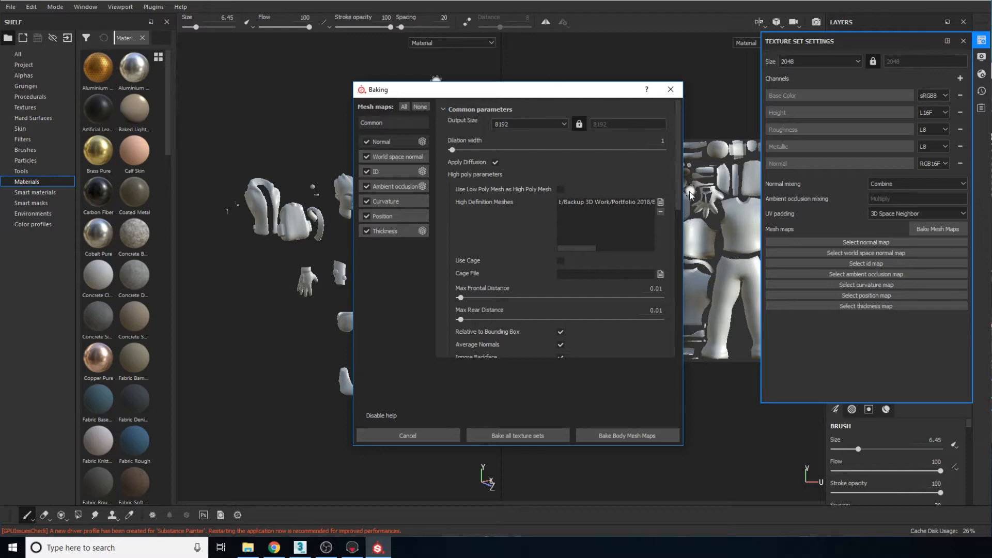
scroll(677, 197, down, 3)
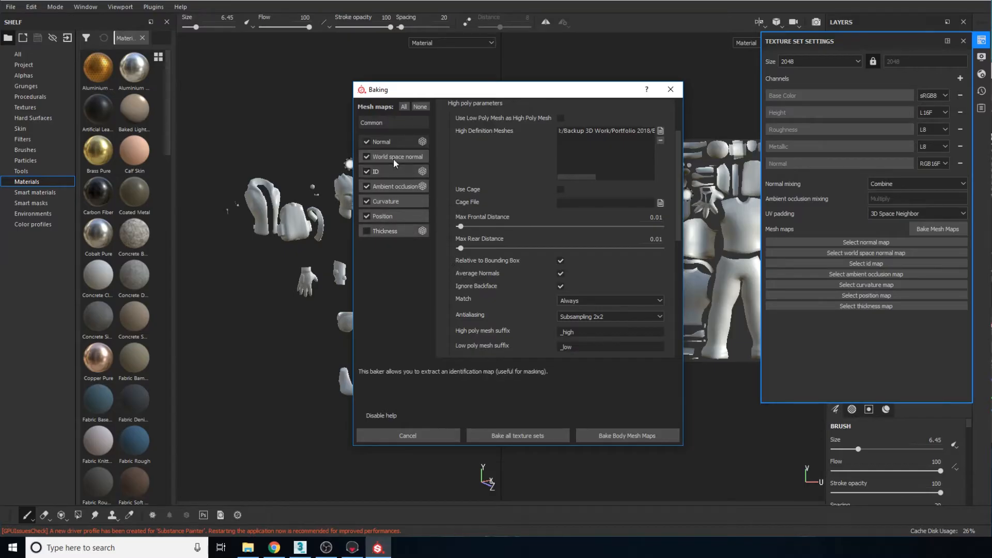
click(367, 172)
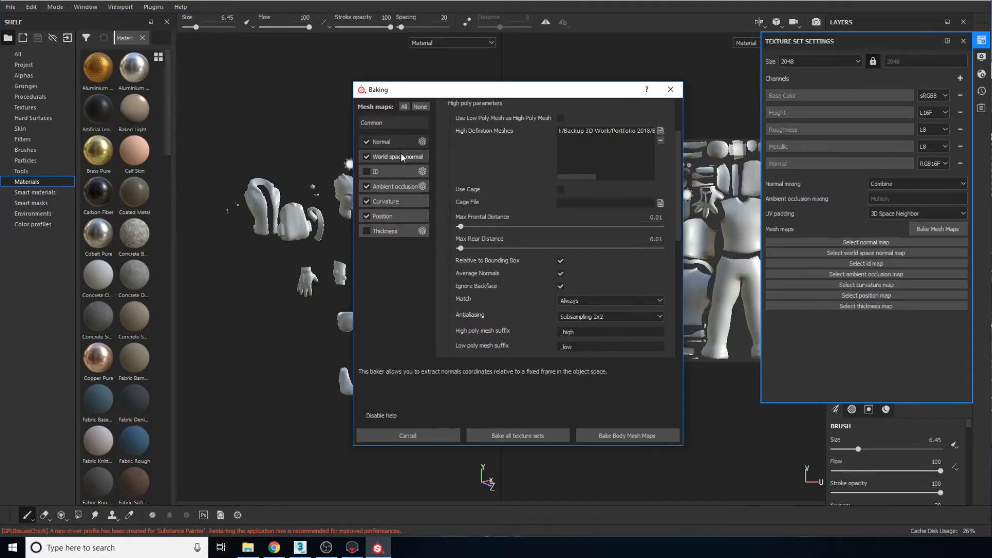
- Set the ambient occlusion baker's secondary rays to 128 for the Body texture set
click(392, 187)
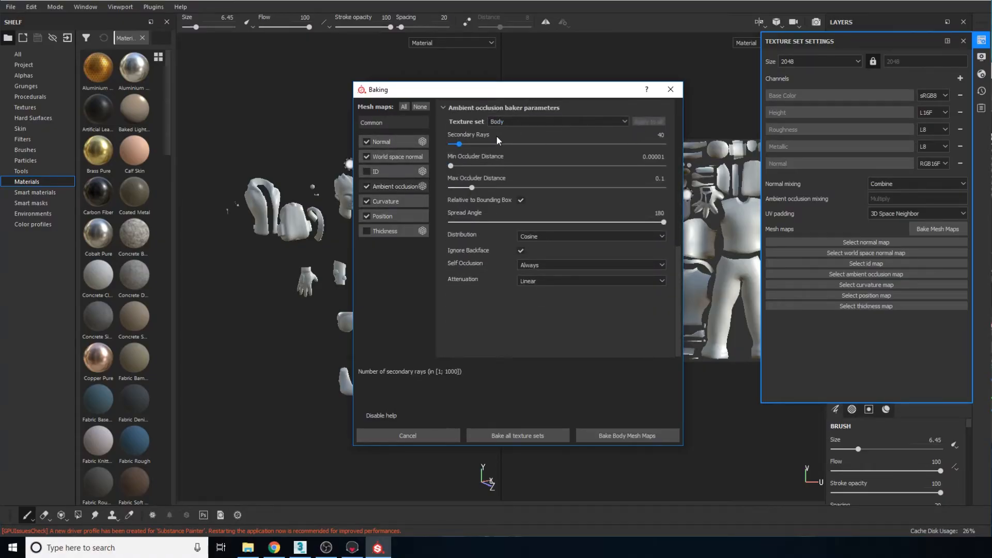
click(657, 135)
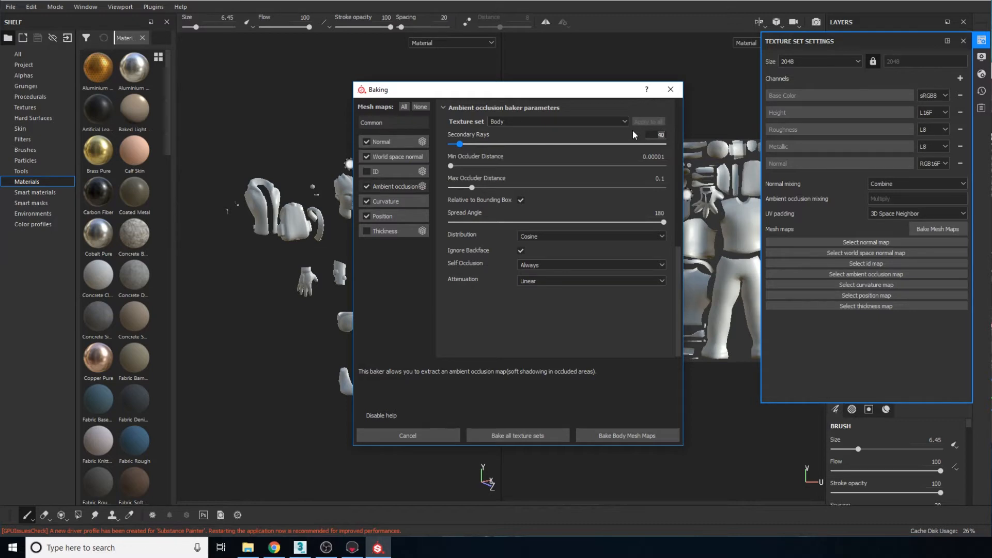
key(Return)
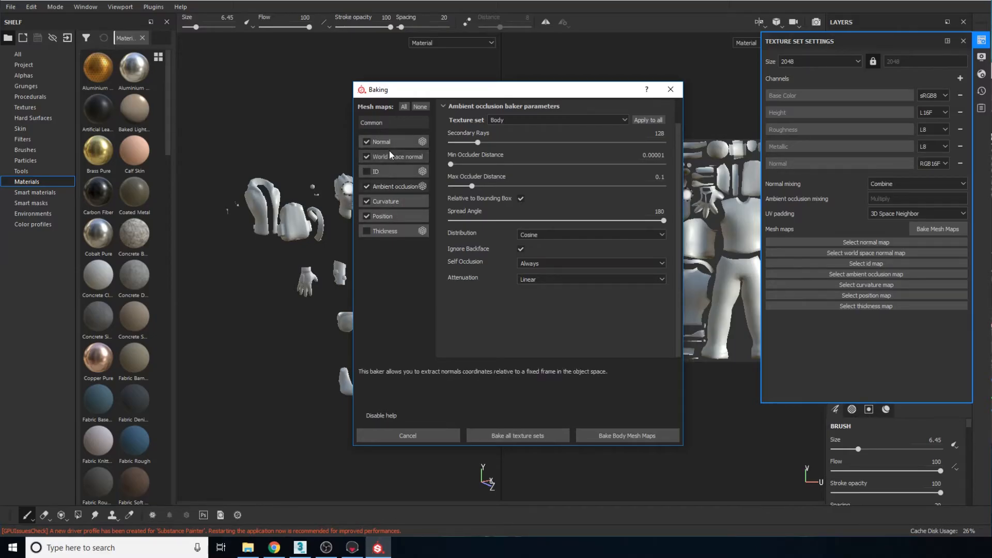
- Check the curvature baker's parameters and set the position baker's axis to Y
click(395, 201)
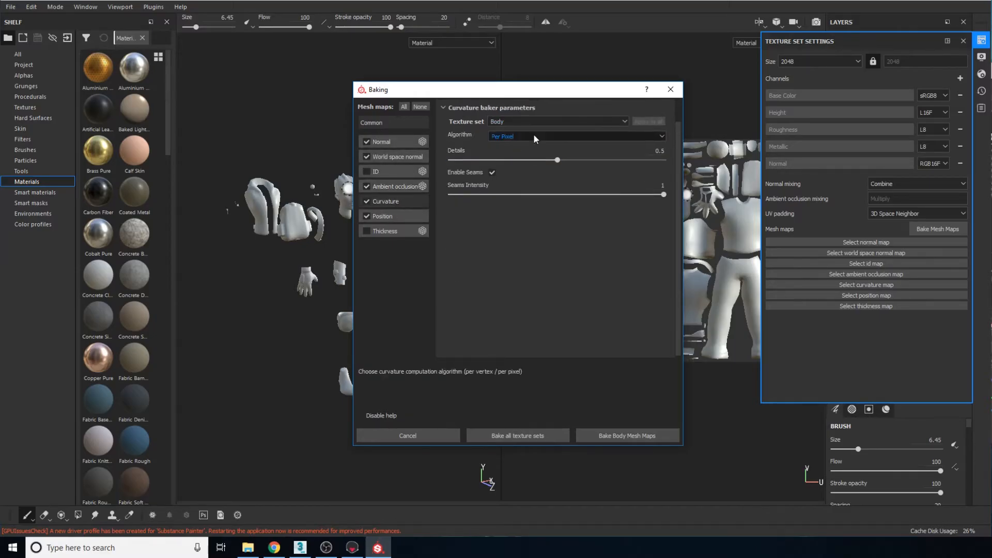
click(388, 217)
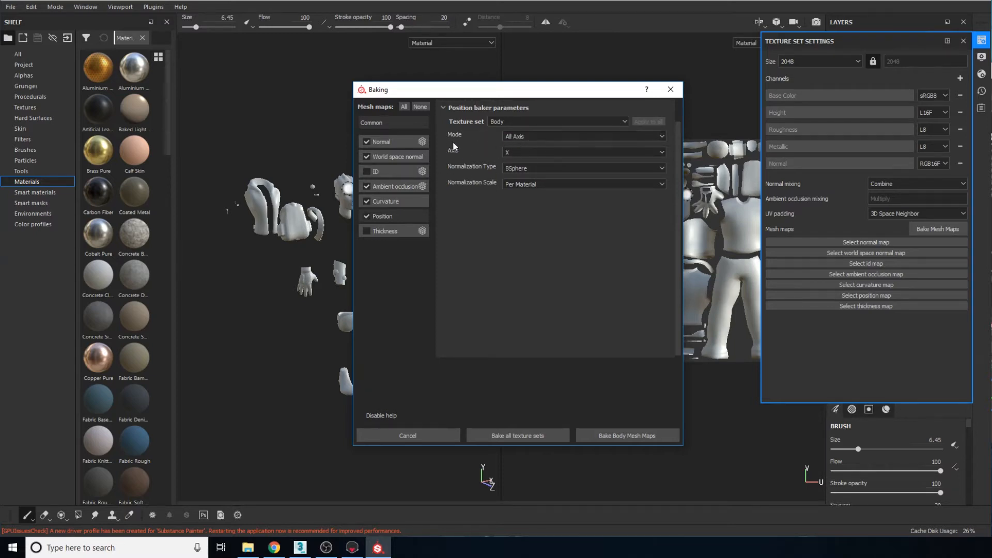
click(530, 153)
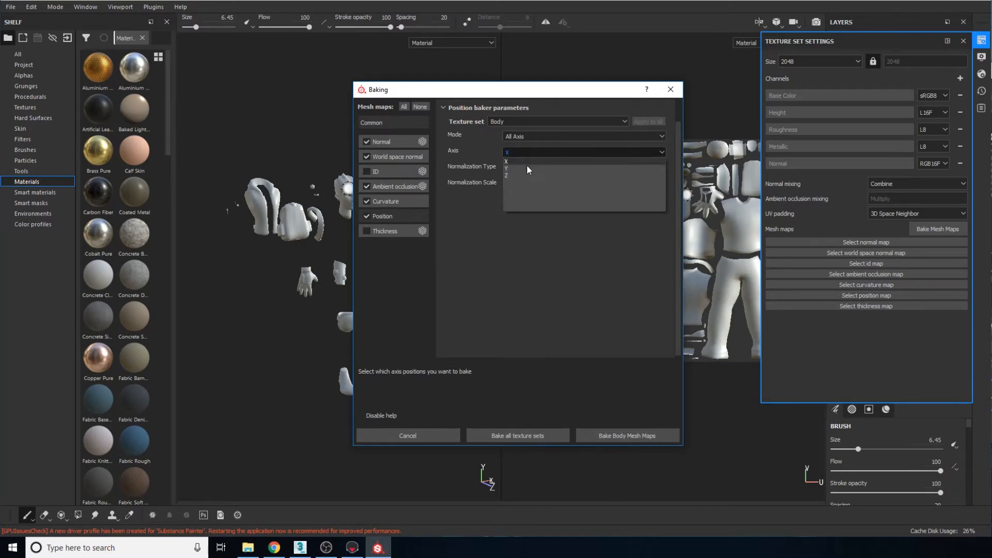
click(525, 166)
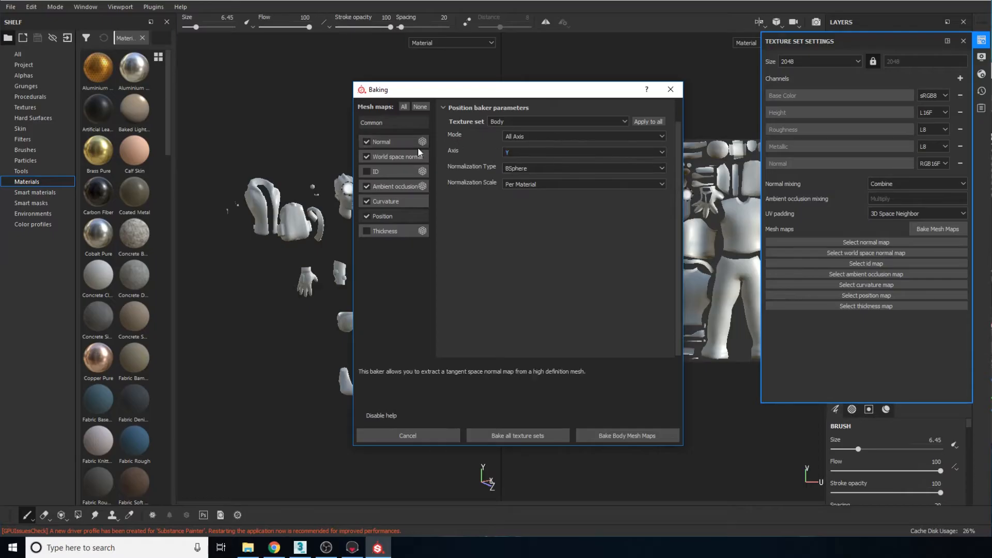
- Review the ambient occlusion, curvature, position and common bake parameters, and bake the mesh maps for all texture sets
click(393, 186)
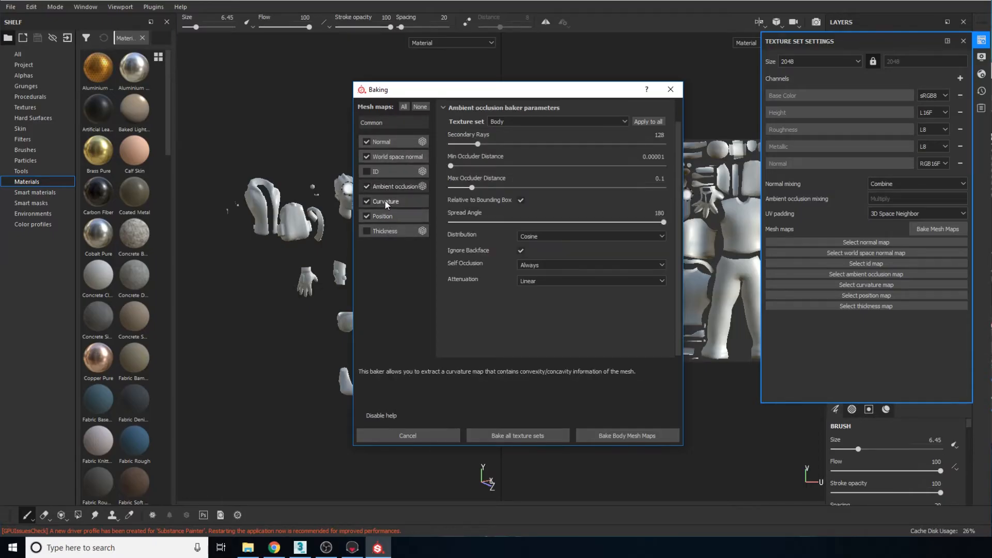
click(389, 200)
click(390, 215)
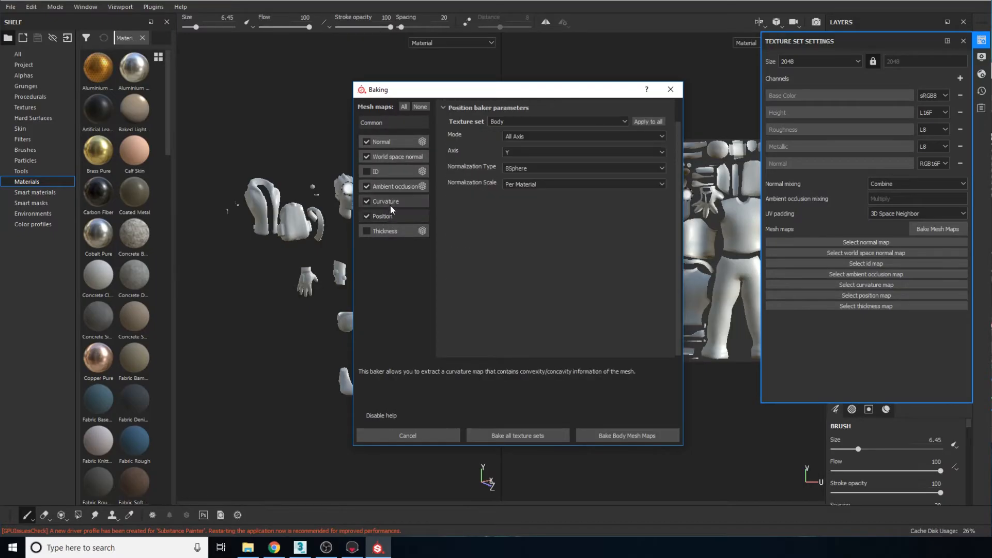
click(392, 124)
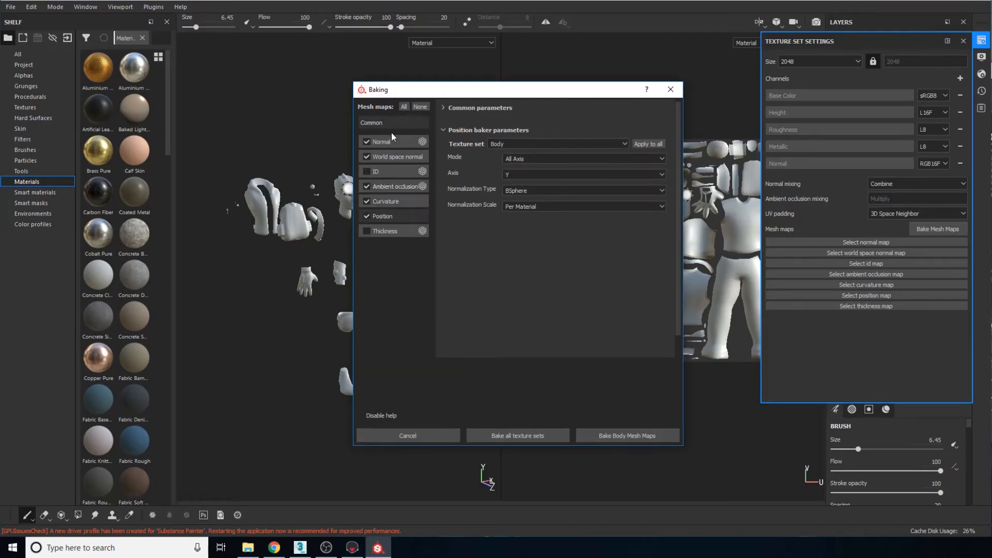
click(456, 107)
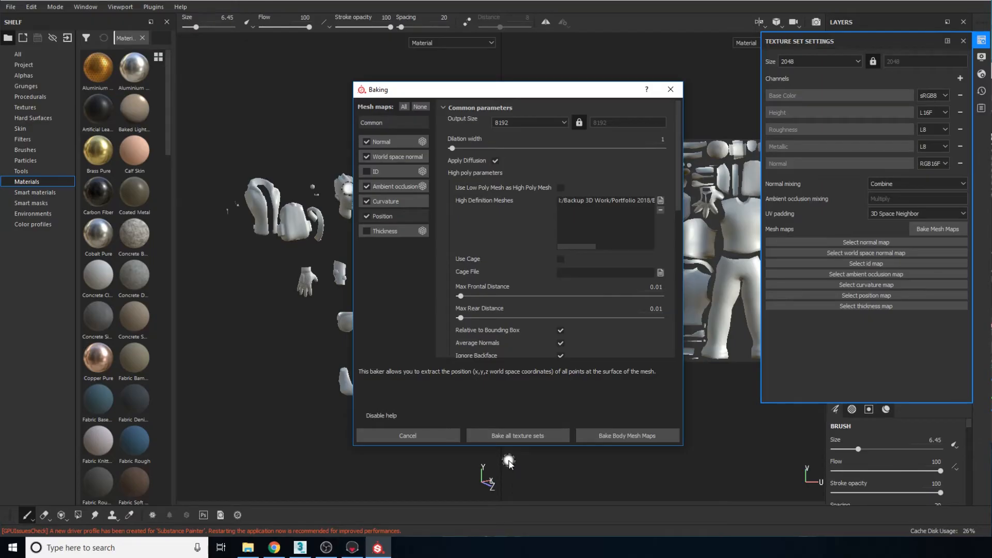
click(522, 438)
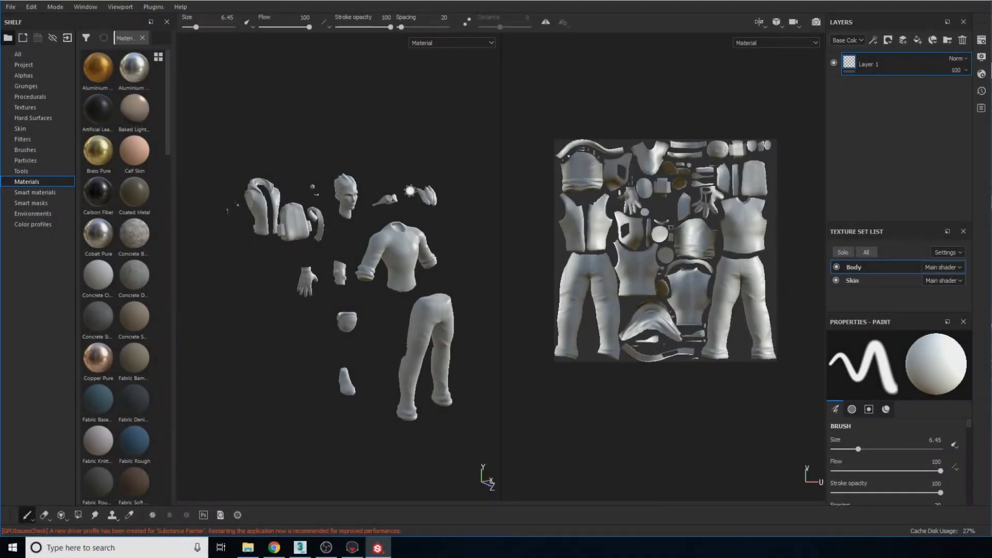
- Examine the baked detail on the UV layout and on the 3D character parts, including the backpack and glove
alt+middle_drag(687, 149, 671, 187)
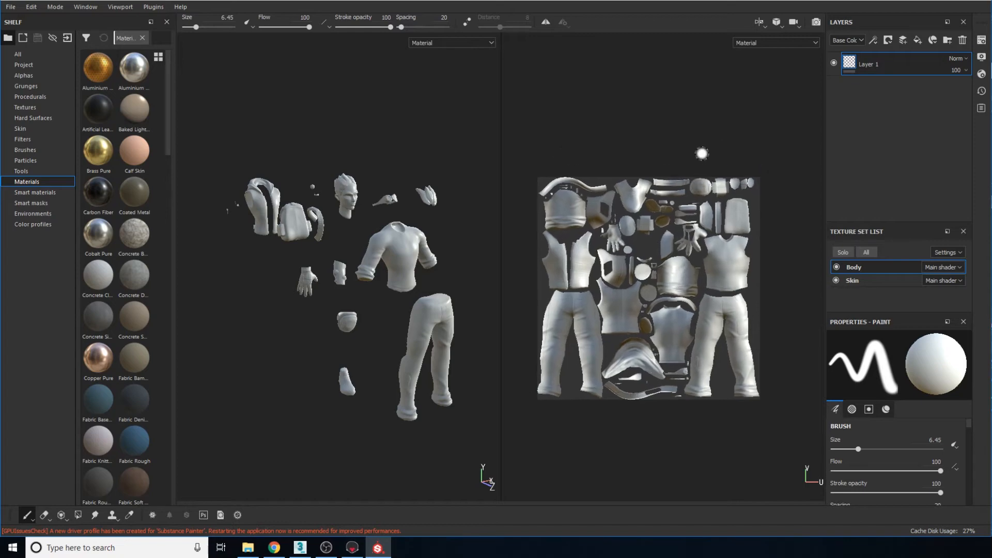
scroll(675, 155, up, 4)
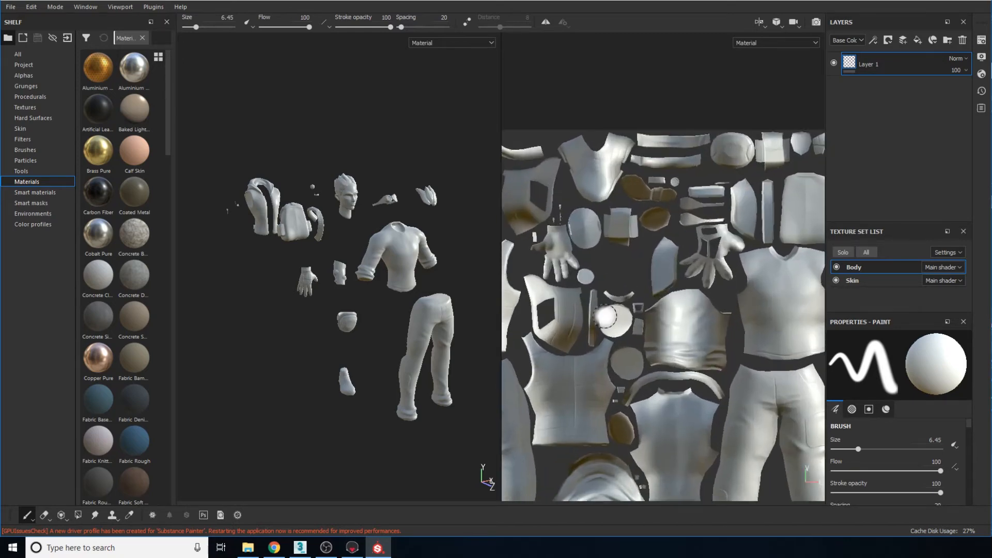
alt+right_drag(607, 317, 648, 325)
alt+right_drag(638, 265, 595, 242)
alt+middle_drag(410, 256, 358, 248)
mouse_move(404, 278)
alt+mouse_down()
mouse_move(317, 240)
mouse_move(398, 250)
alt+mouse_up()
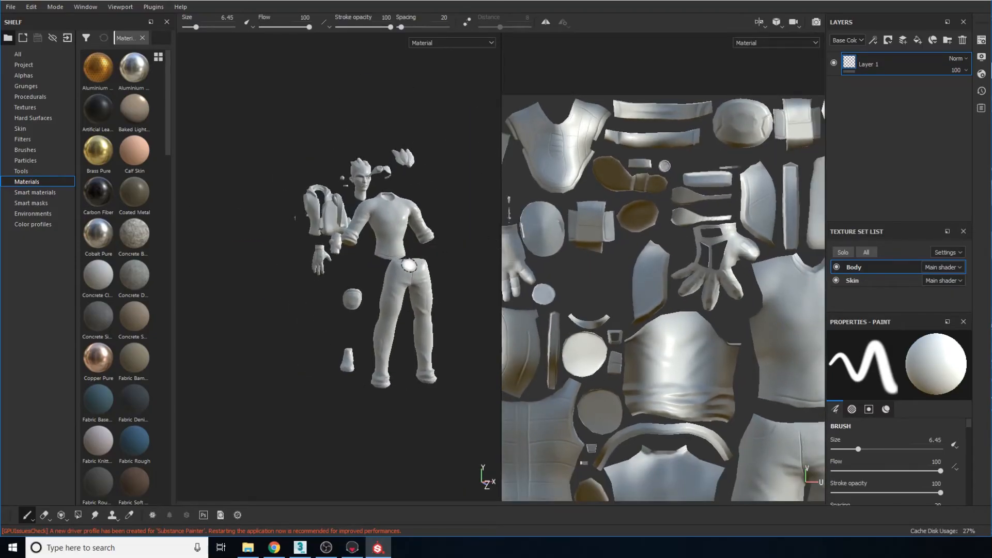
alt+right_drag(372, 222, 398, 345)
alt+drag(359, 261, 488, 242)
alt+middle_drag(377, 290, 429, 281)
alt+right_drag(322, 131, 299, 87)
alt+drag(343, 152, 281, 172)
alt+middle_drag(281, 172, 347, 259)
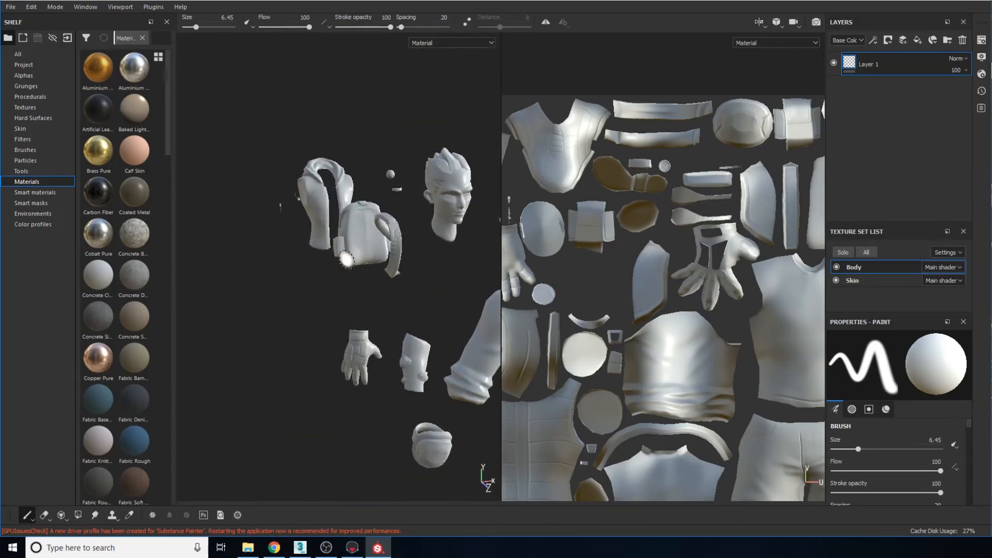
alt+right_drag(346, 259, 364, 411)
alt+middle_drag(330, 275, 325, 127)
alt+middle_drag(350, 314, 356, 236)
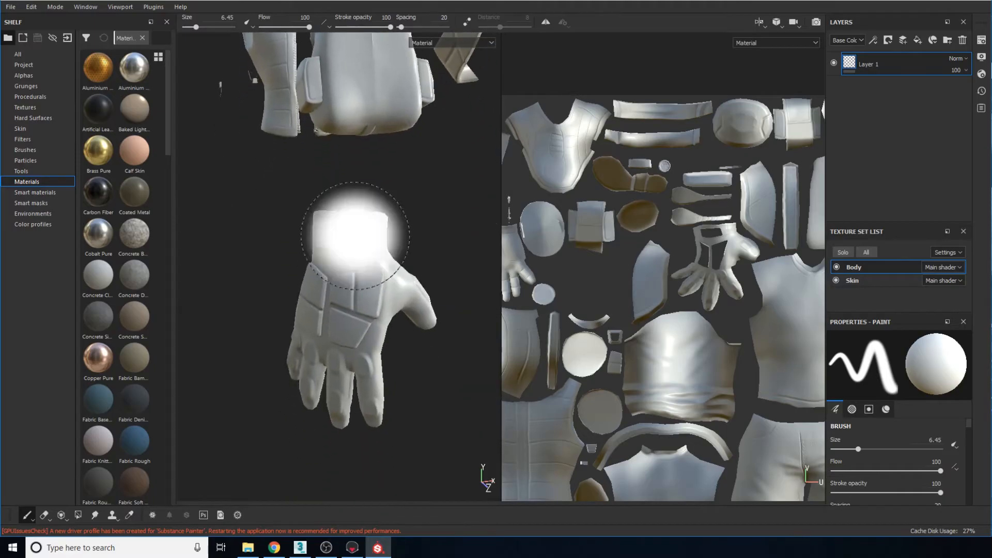
- Examine the baked panel seams and finger detail on the exploded glove up close and from several angles
alt+drag(356, 236, 350, 349)
alt+drag(348, 254, 405, 317)
mouse_move(405, 316)
alt+middle_down()
mouse_move(360, 280)
mouse_move(353, 178)
alt+middle_up()
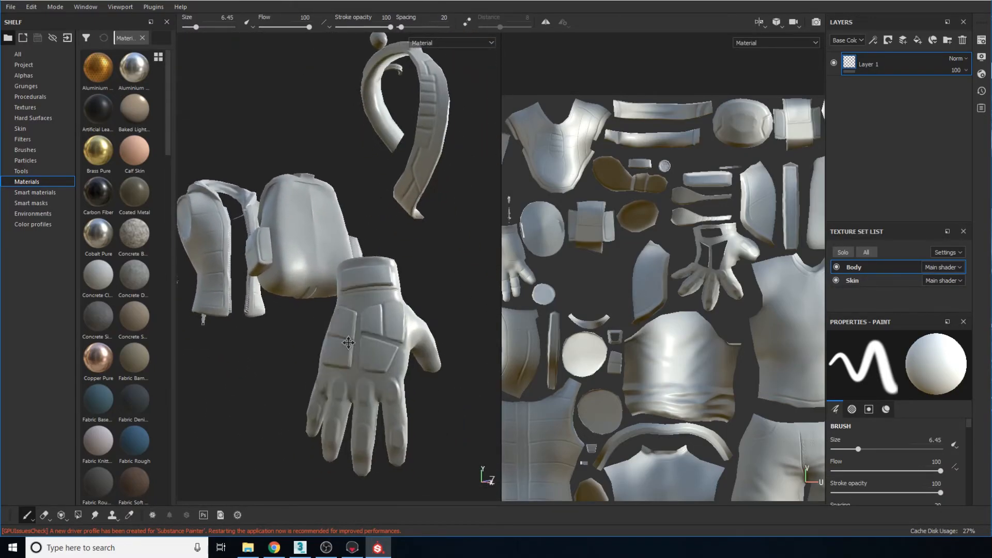
alt+drag(363, 357, 359, 324)
alt+right_drag(359, 323, 427, 341)
alt+drag(427, 341, 398, 298)
alt+drag(368, 351, 385, 329)
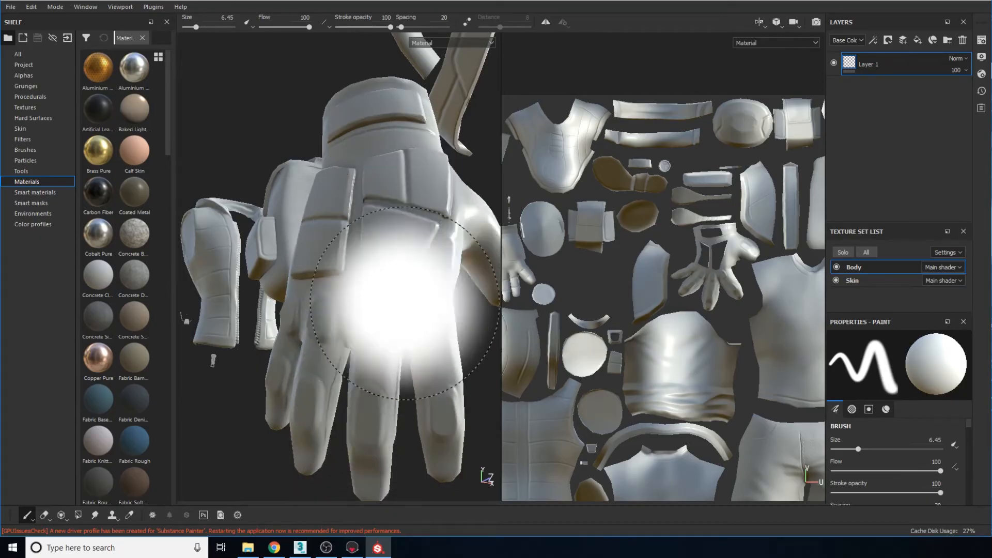
alt+middle_drag(397, 261, 394, 305)
alt+right_drag(372, 295, 350, 97)
alt+drag(350, 97, 411, 284)
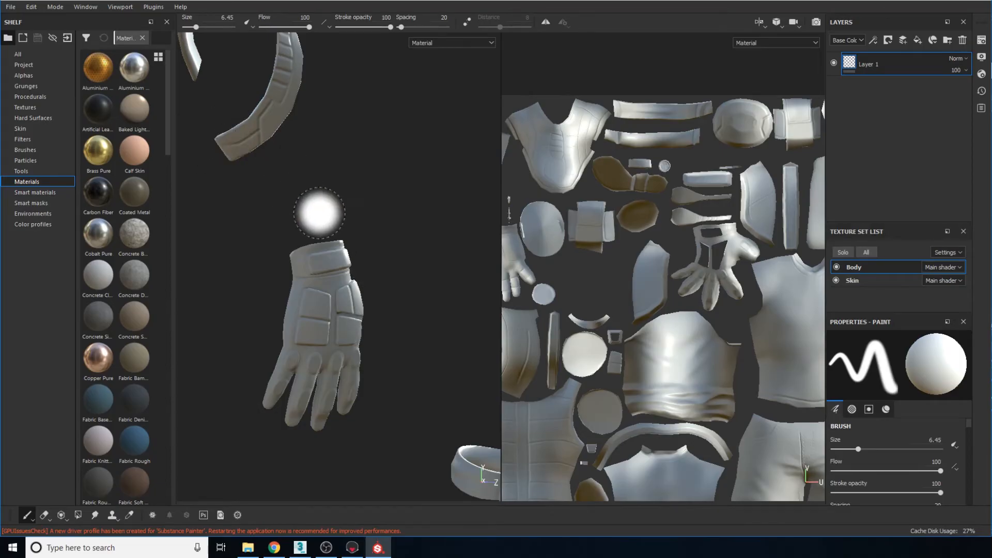
- Check the glove's shading from its other sides and compare it with the rest of the exploded parts
alt+middle_drag(348, 261, 351, 239)
alt+drag(423, 255, 310, 210)
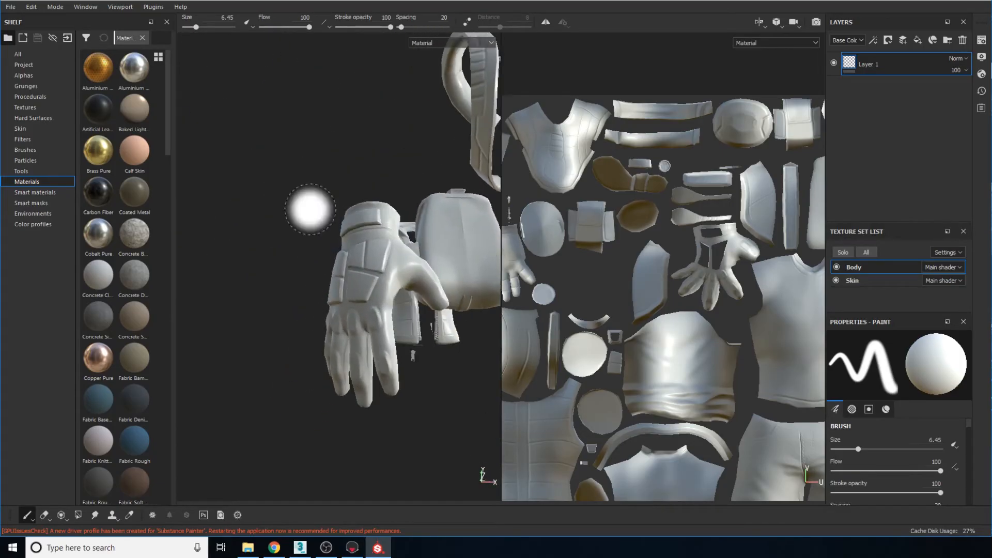
alt+middle_drag(341, 293, 337, 253)
alt+right_drag(337, 263, 350, 448)
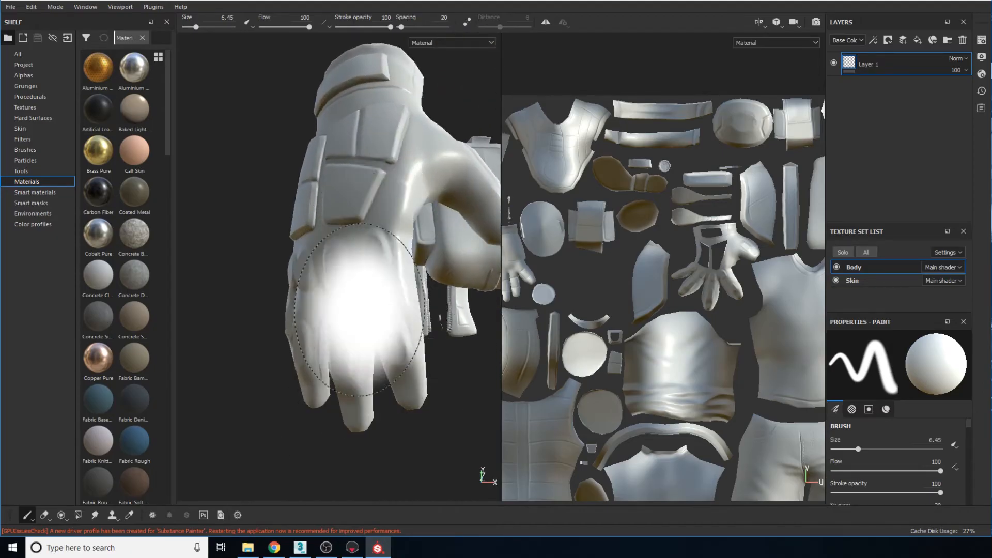
mouse_move(397, 245)
alt+mouse_down()
mouse_move(393, 171)
mouse_move(421, 212)
mouse_move(316, 261)
alt+mouse_up()
alt+right_drag(323, 273, 340, 124)
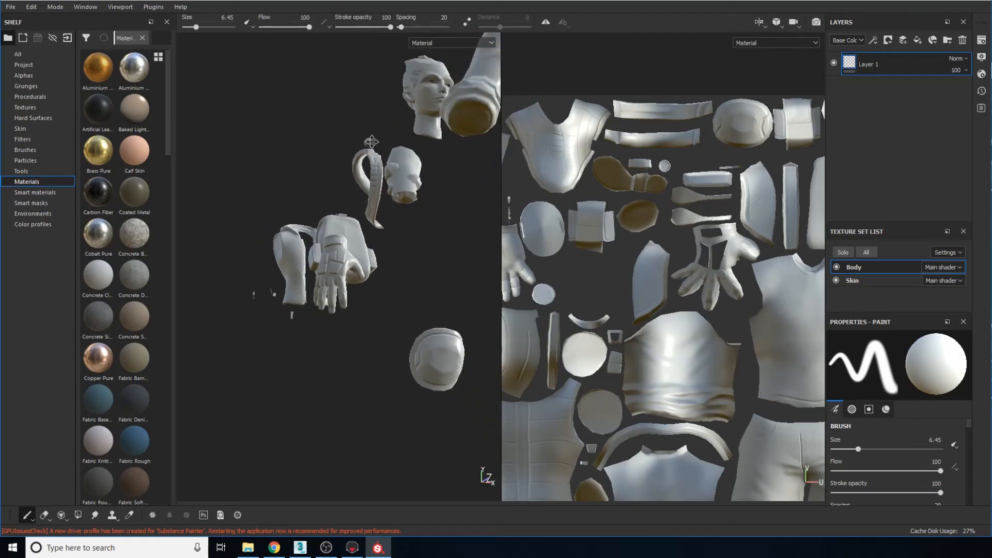
alt+middle_drag(411, 57, 343, 199)
alt+drag(344, 199, 292, 287)
alt+right_drag(293, 287, 294, 331)
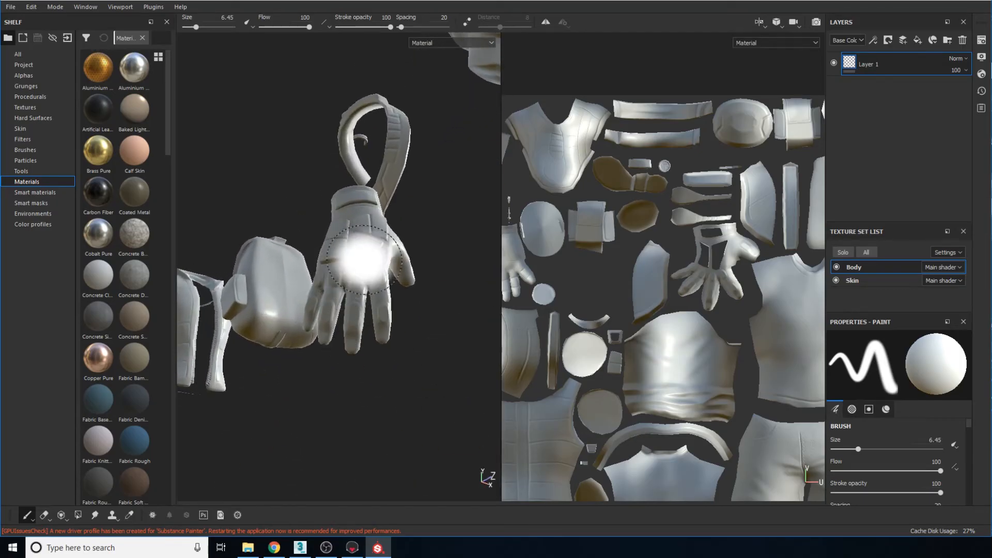
alt+drag(382, 228, 313, 342)
alt+middle_drag(314, 341, 328, 296)
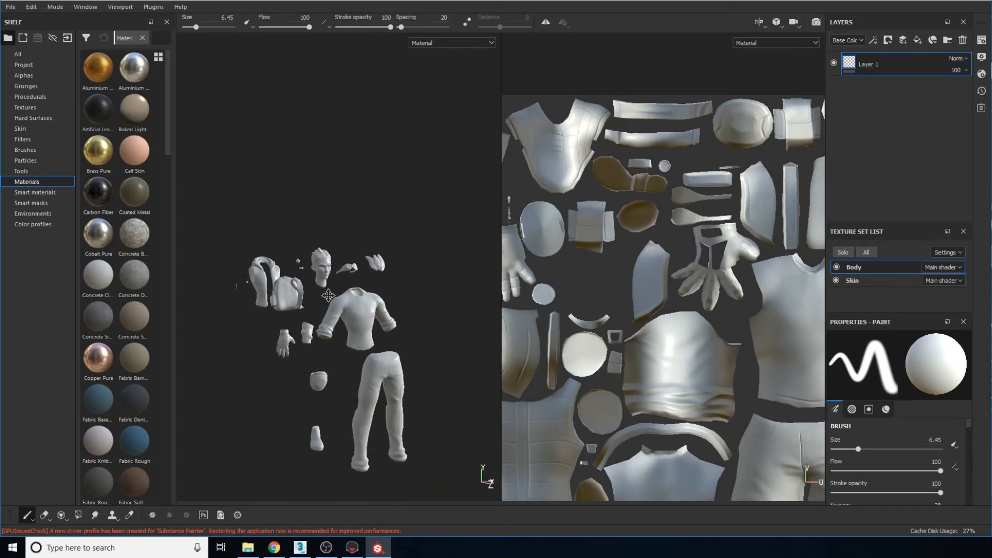
mouse_move(329, 295)
alt+right_down()
mouse_move(342, 311)
mouse_move(323, 294)
alt+right_up()
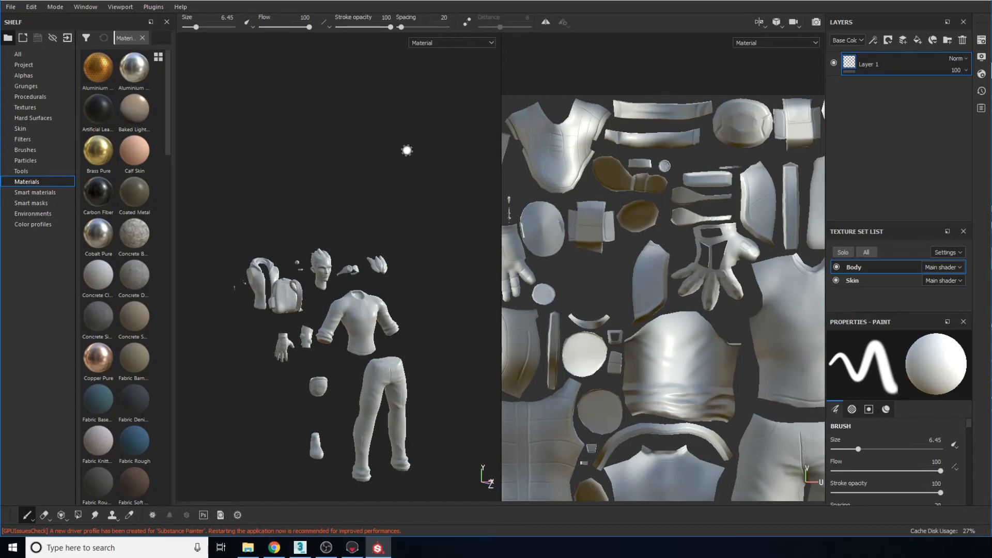
- Replace the exploded low-poly mesh with the assembled character mesh in the project configuration
click(33, 9)
click(71, 41)
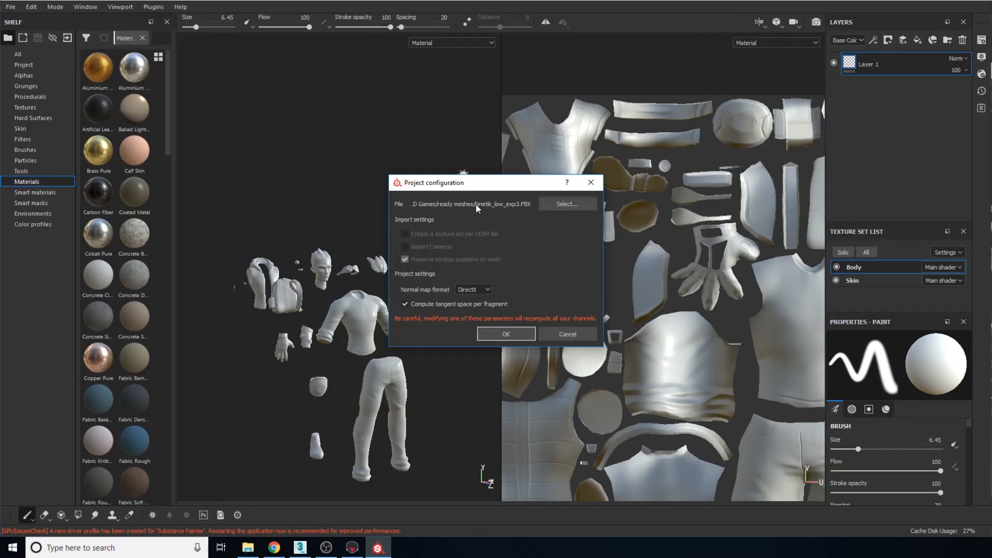
drag(490, 182, 473, 153)
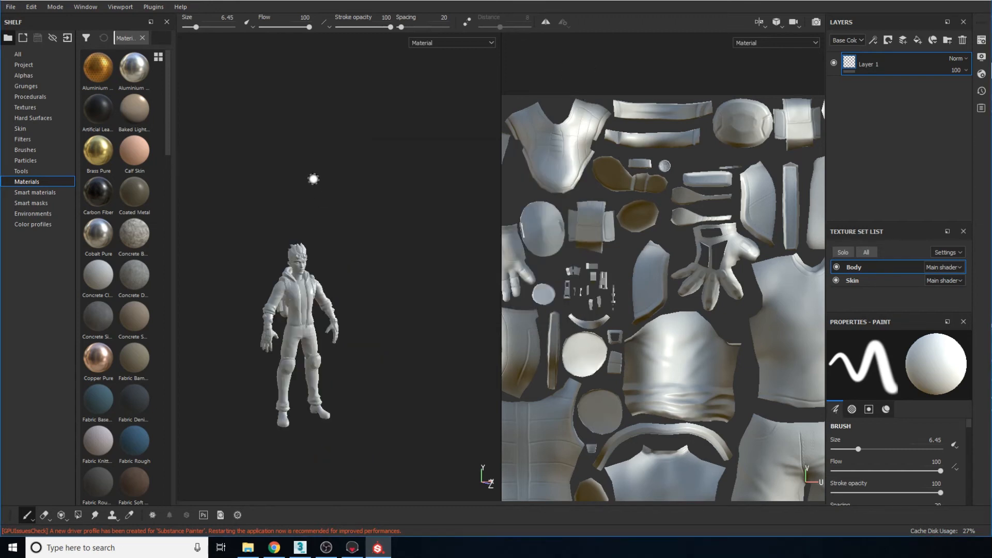
- Examine the small added pieces on the UV layout and the backpack's strap buckle on the assembled character
alt+middle_drag(621, 262, 658, 191)
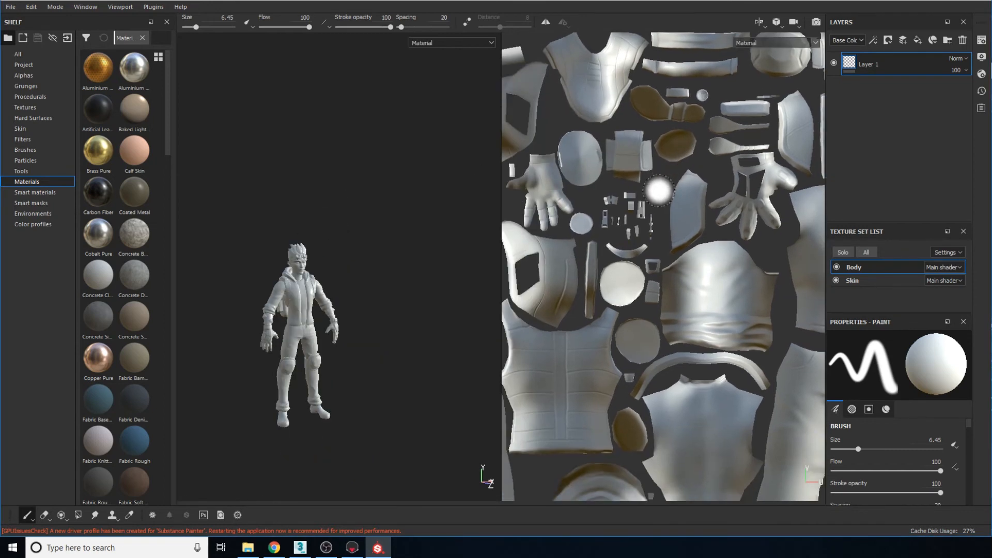
alt+right_drag(662, 178, 457, 169)
alt+middle_drag(319, 247, 408, 234)
alt+right_drag(408, 234, 387, 464)
alt+right_drag(387, 206, 397, 291)
alt+drag(397, 291, 358, 265)
alt+middle_drag(358, 264, 432, 251)
alt+right_drag(432, 250, 317, 217)
alt+middle_drag(317, 217, 336, 244)
alt+right_drag(336, 243, 421, 254)
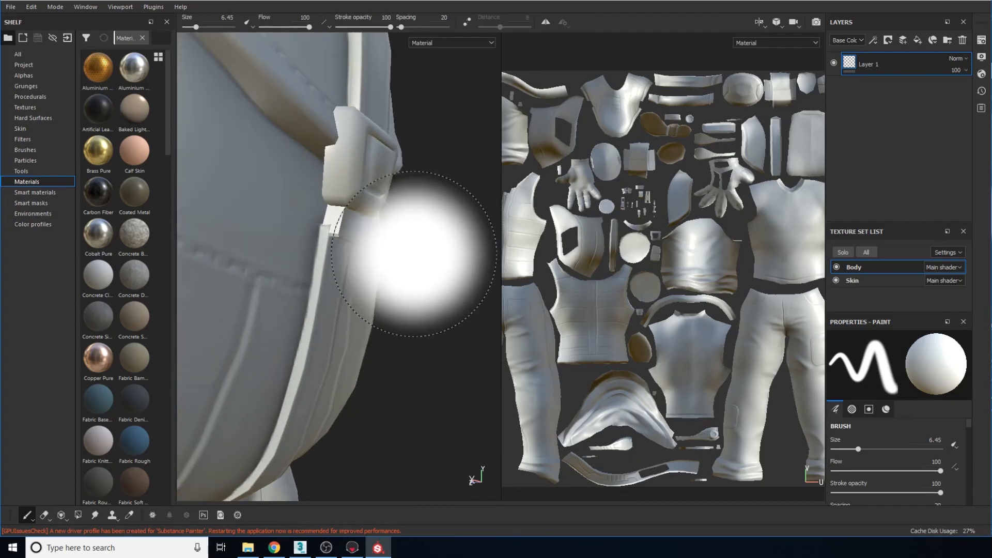
- Inspect the baked strap, buckle and stitching on the back of the backpack from several angles
alt+drag(421, 255, 334, 300)
alt+middle_drag(334, 238, 345, 274)
mouse_move(345, 274)
alt+right_down()
mouse_move(318, 190)
mouse_move(323, 129)
alt+right_up()
alt+right_drag(323, 193, 331, 124)
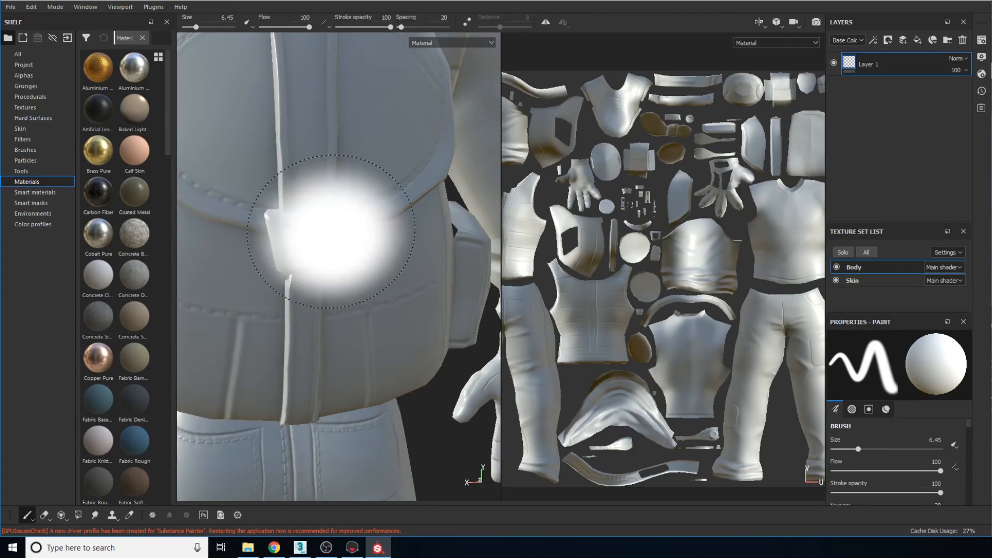
alt+drag(330, 231, 403, 310)
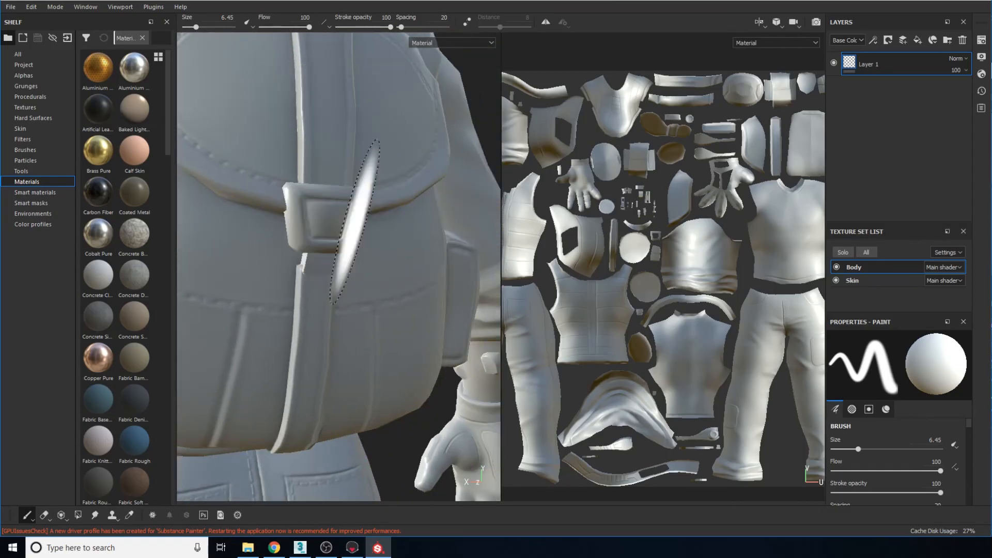
alt+right_drag(355, 222, 319, 141)
alt+right_drag(315, 222, 293, 187)
alt+drag(292, 186, 429, 200)
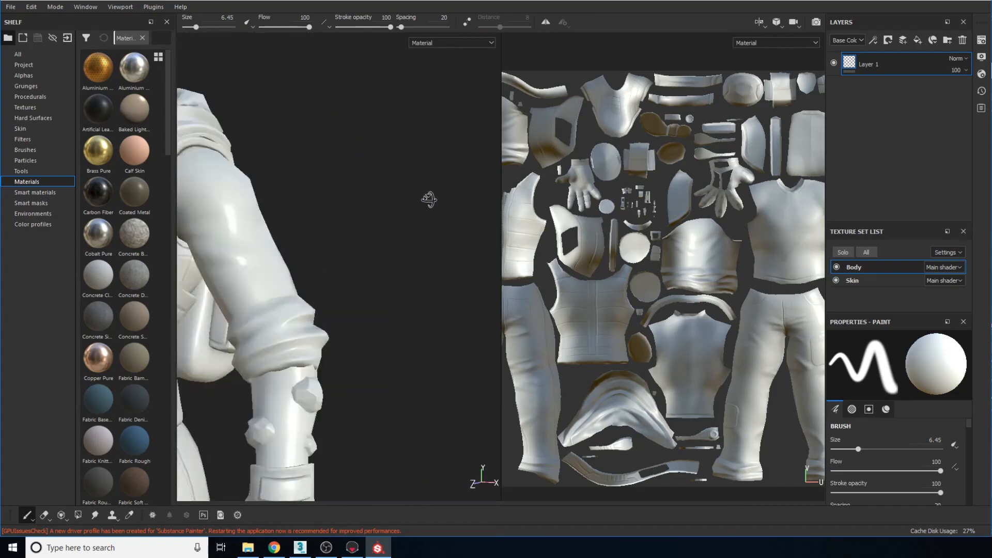
- Inspect the baked detail on the character's sleeve and forearm and around the upper body
alt+right_drag(429, 200, 383, 170)
alt+middle_drag(310, 223, 413, 336)
alt+middle_drag(361, 144, 365, 248)
alt+right_drag(310, 181, 315, 249)
alt+drag(401, 268, 346, 234)
alt+right_drag(380, 282, 356, 237)
alt+drag(356, 237, 292, 295)
alt+right_drag(293, 295, 324, 261)
alt+drag(344, 323, 477, 200)
alt+middle_drag(281, 258, 323, 261)
alt+right_drag(244, 268, 253, 82)
alt+right_drag(260, 362, 286, 251)
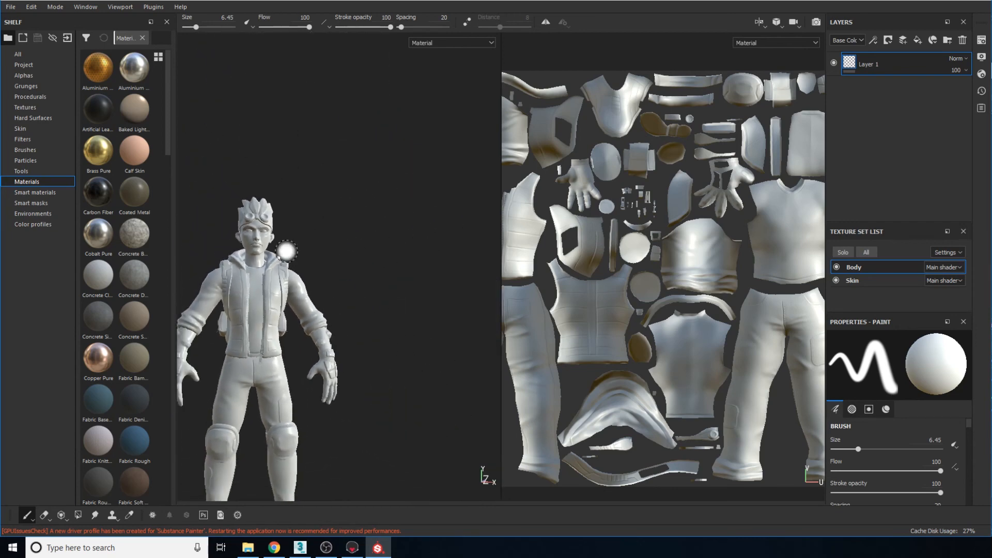
- Review the whole assembled character with its baked maps from the side and the front
alt+middle_drag(256, 370, 279, 308)
alt+drag(253, 305, 306, 289)
alt+right_drag(292, 258, 295, 208)
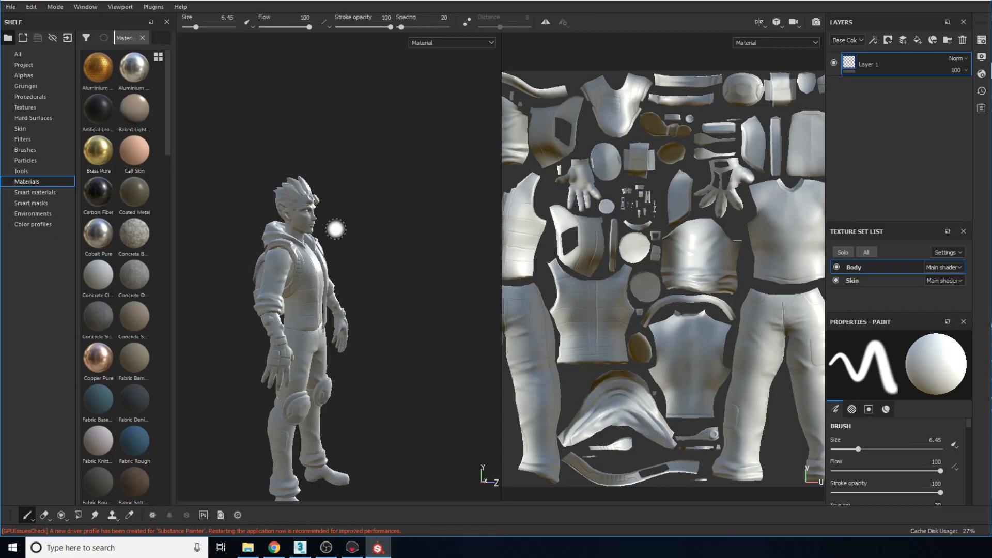
alt+drag(336, 229, 300, 259)
alt+middle_drag(330, 230, 325, 185)
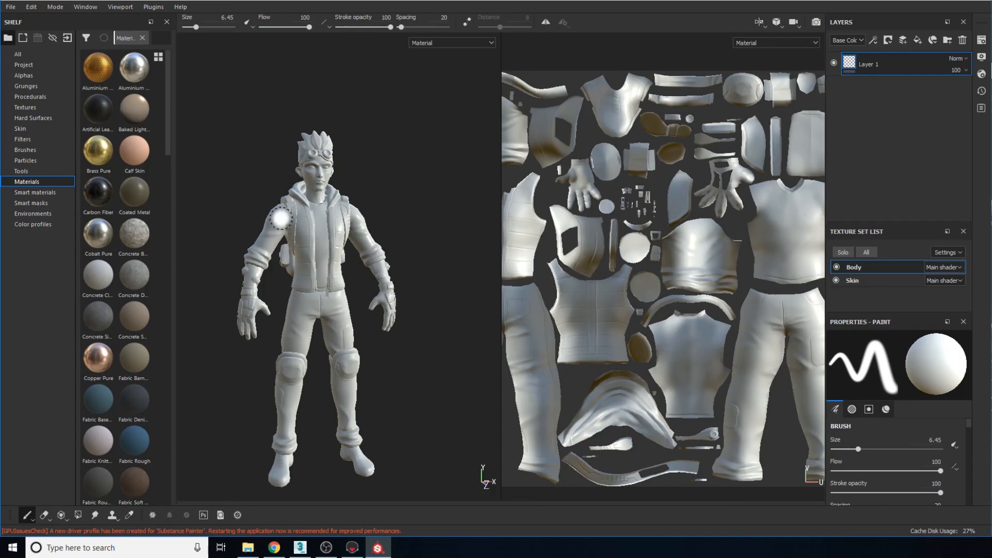
alt+middle_drag(296, 204, 287, 186)
scroll(281, 178, up, 3)
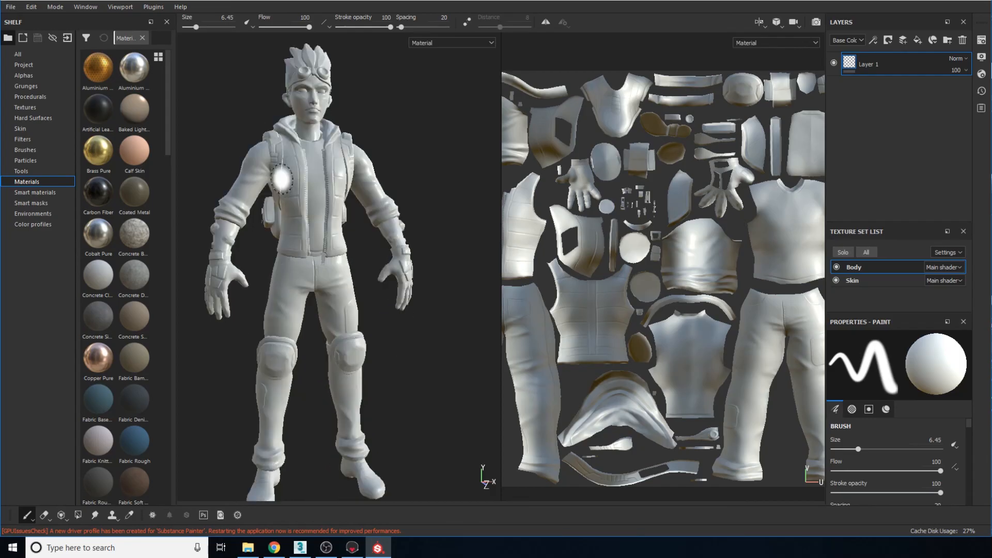